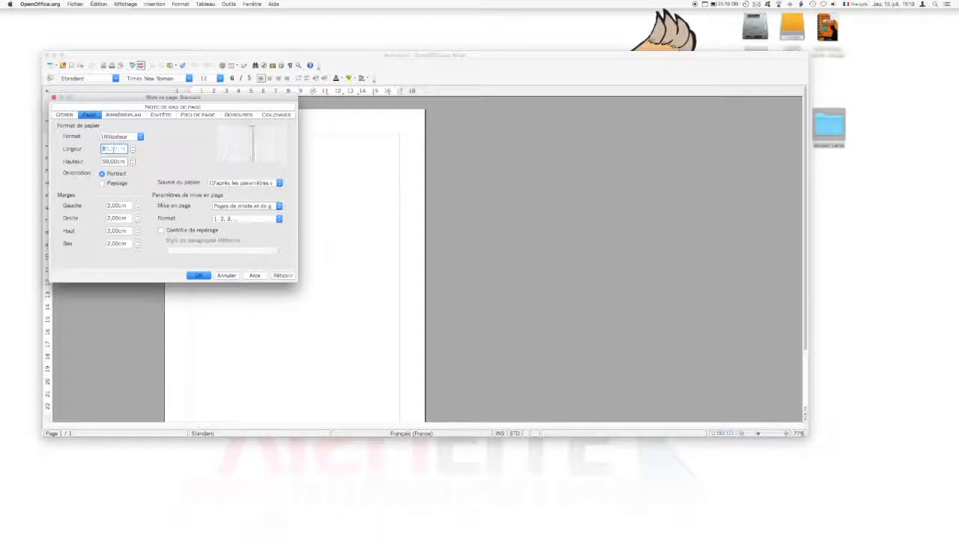
- Set the page size to 8,9 cm wide by 5,9 cm high
text(,9)
key(Tab)
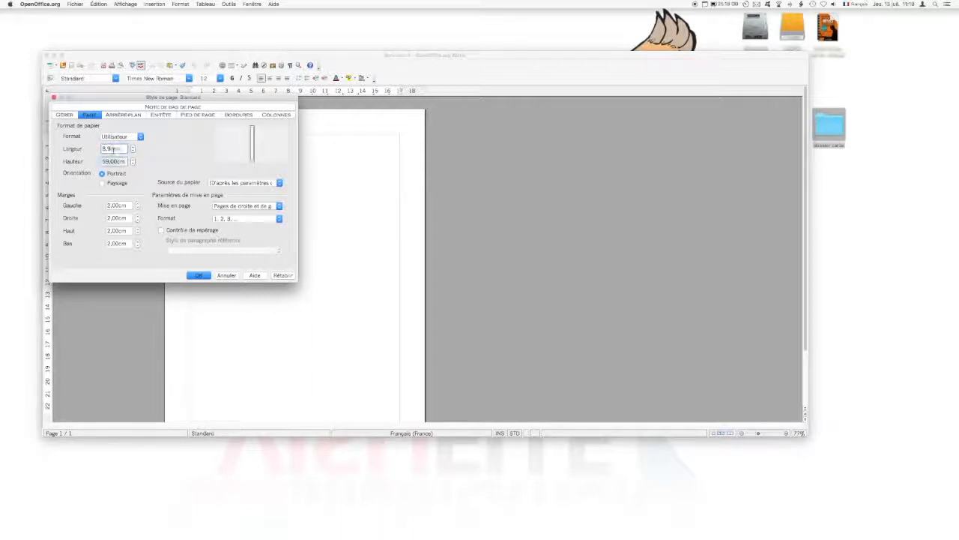
text(5,)
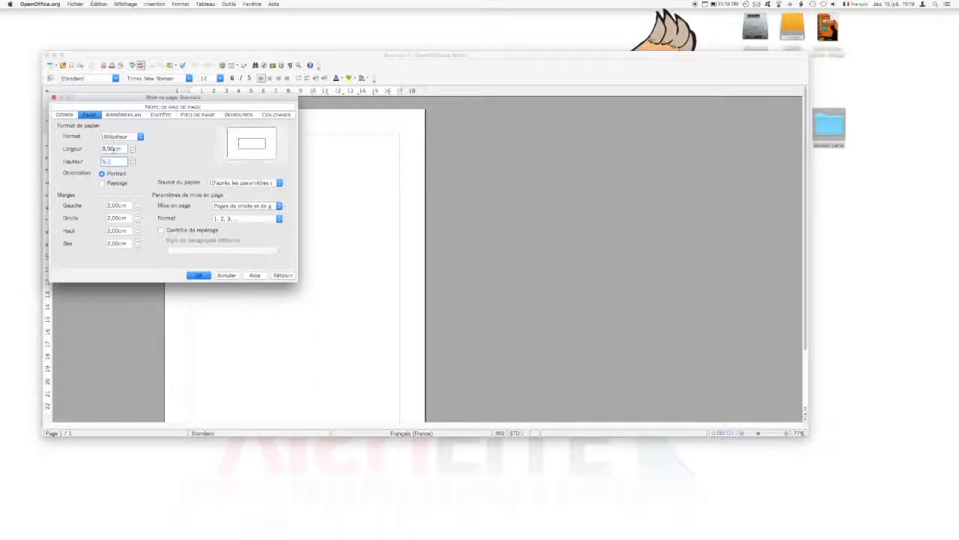
text(90cm)
- Set all four margins to 0,7 cm and apply them despite the printable-area warning
click(117, 205)
drag(129, 205, 115, 205)
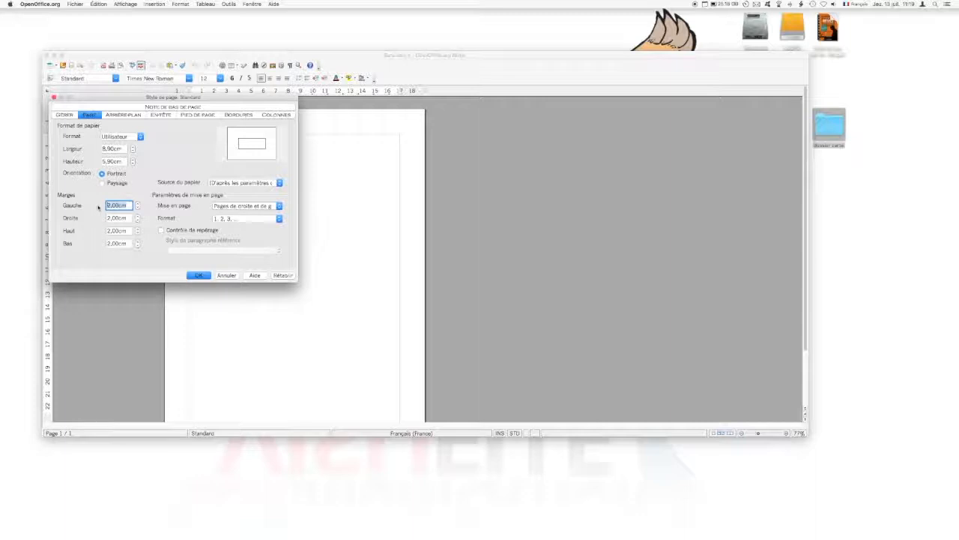
text(0,7)
key(Tab)
text(0,7)
key(Tab)
text(0,7)
key(Tab)
text(0,7)
key(Tab)
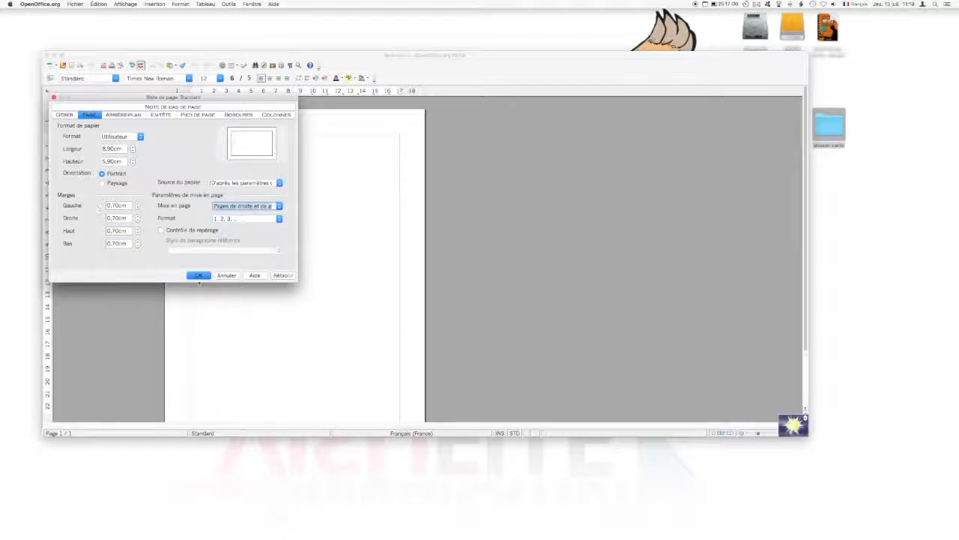
click(199, 276)
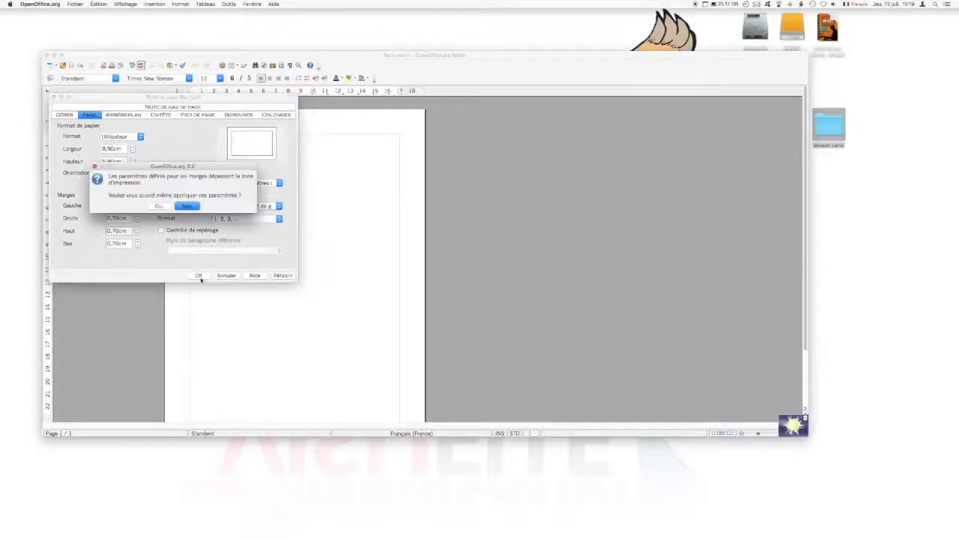
click(159, 206)
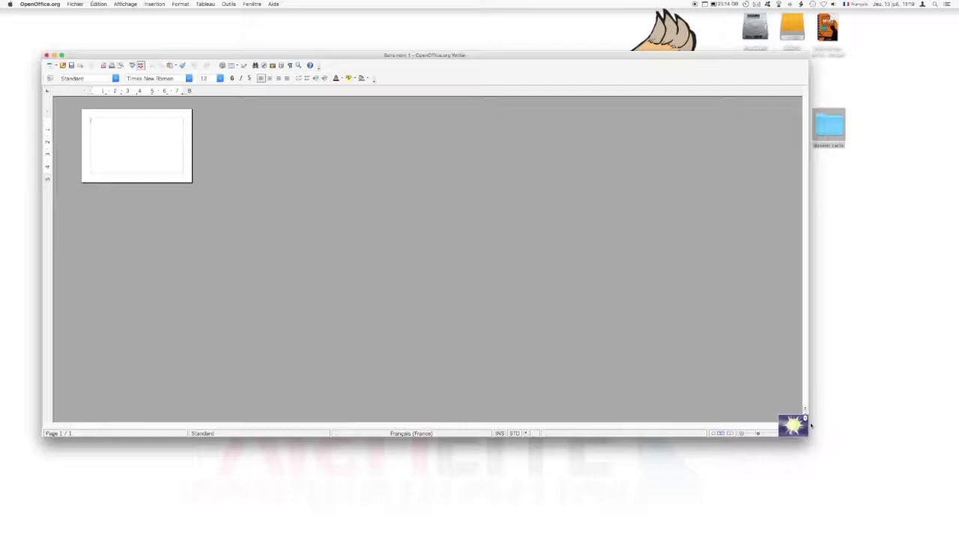
click(767, 432)
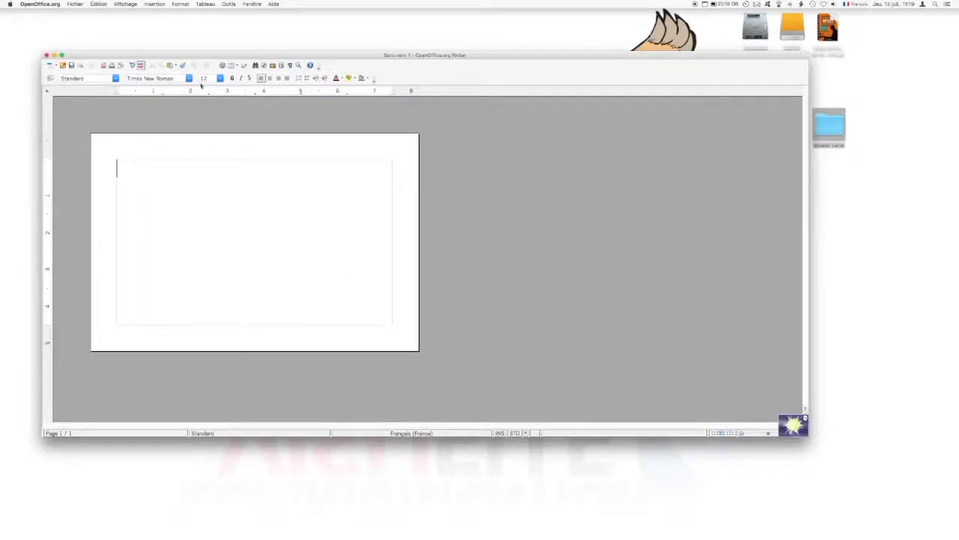
- Insert the LFG logo image from the dossier carte folder onto the card
click(154, 4)
mouse_move(161, 167)
click(277, 167)
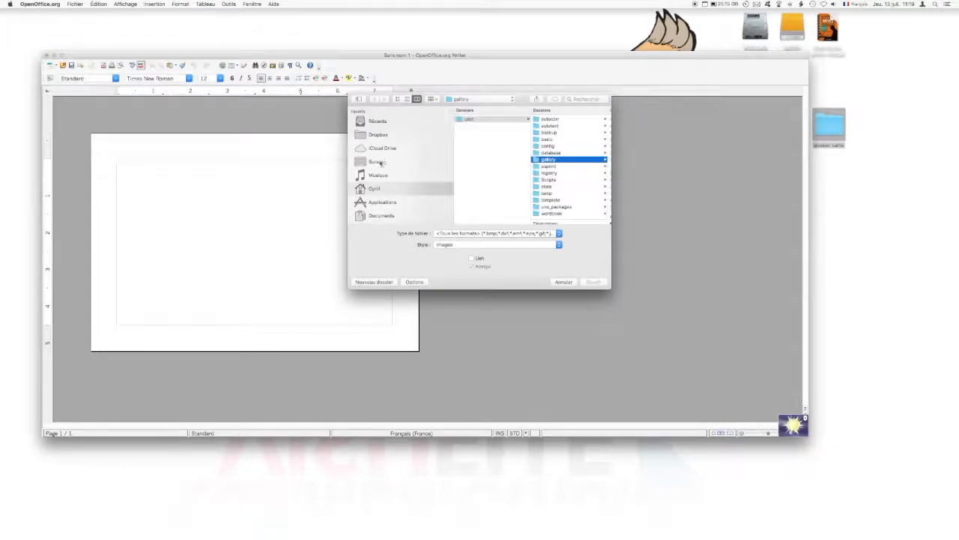
click(378, 162)
click(497, 120)
click(552, 153)
click(492, 146)
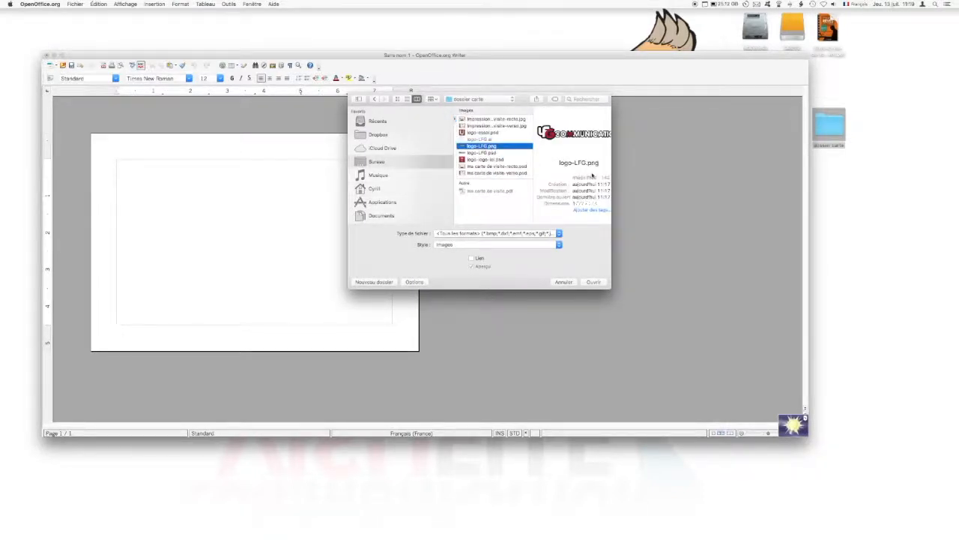
key(Down)
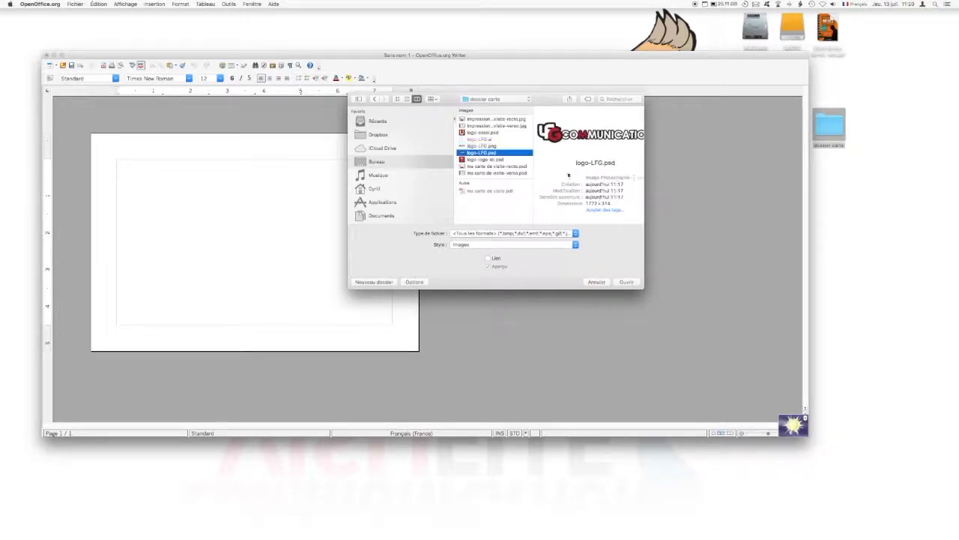
key(Up)
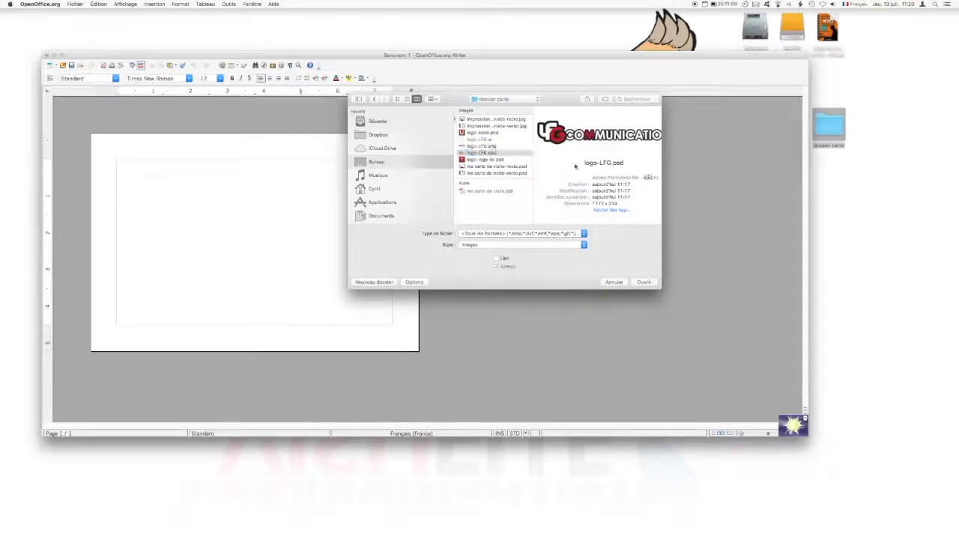
double_click(625, 178)
click(482, 153)
click(644, 282)
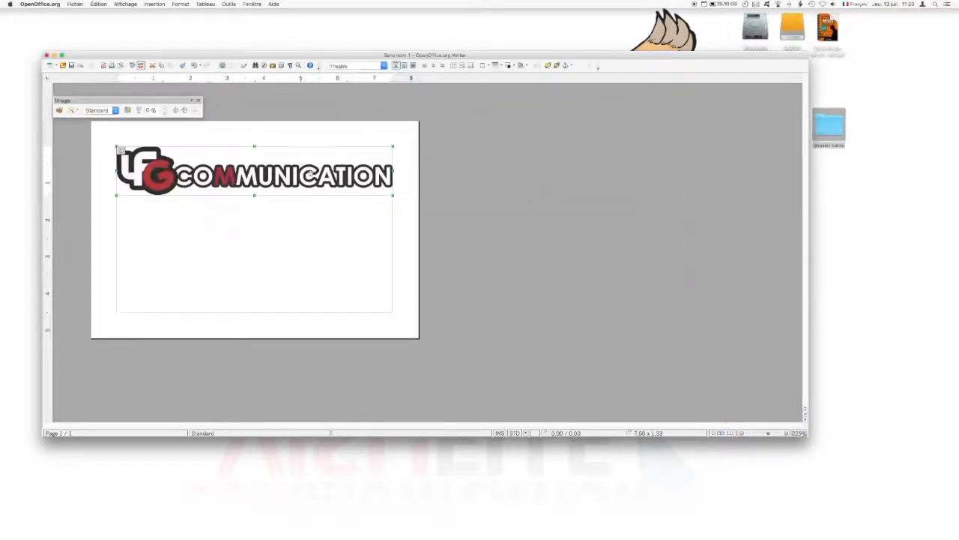
- Shrink the logo proportionally and move it a little lower on the card
drag(284, 173, 285, 189)
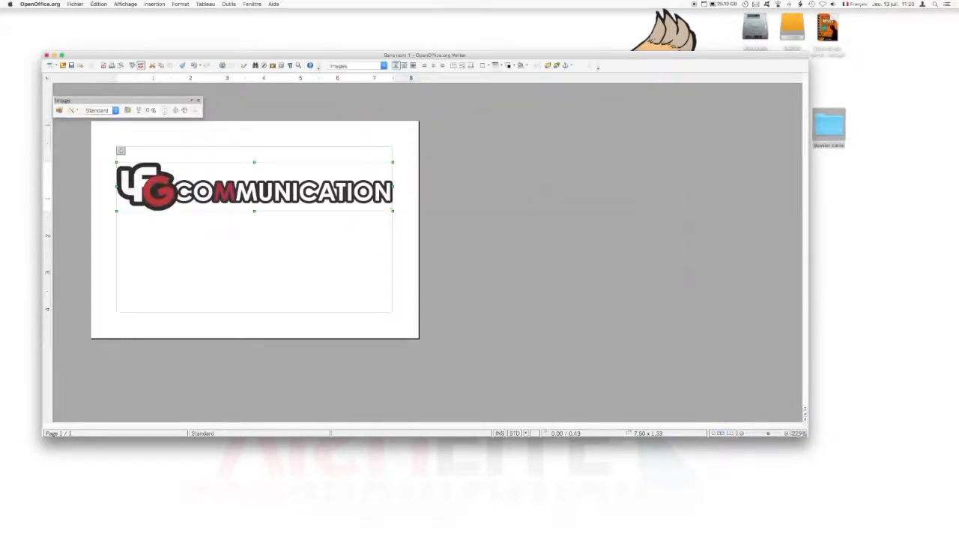
drag(393, 211, 357, 204)
mouse_move(300, 190)
mouse_down()
mouse_move(318, 209)
mouse_move(302, 207)
mouse_up()
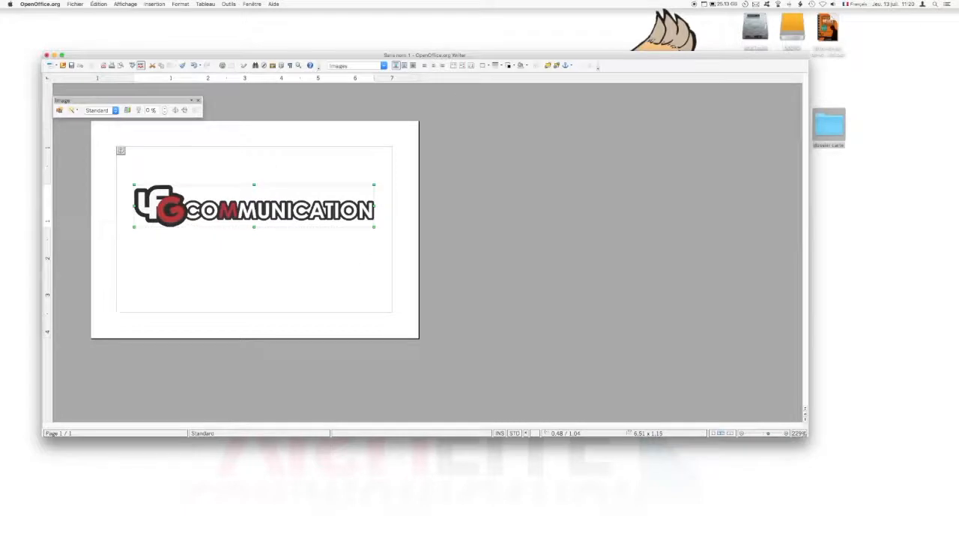
- Insert a text frame 8,5 cm wide
click(154, 5)
key(Escape)
key(Escape)
click(160, 5)
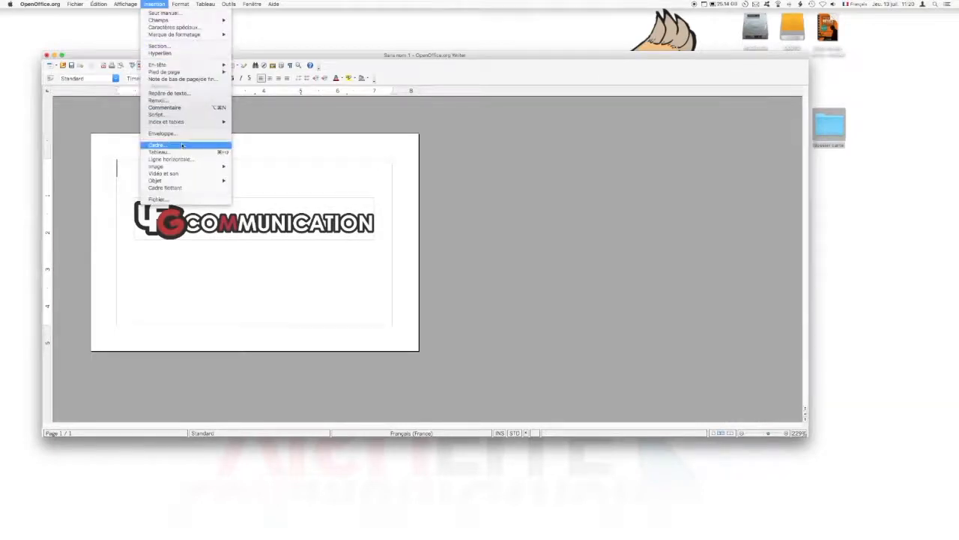
click(182, 144)
double_click(492, 320)
text(8,5)
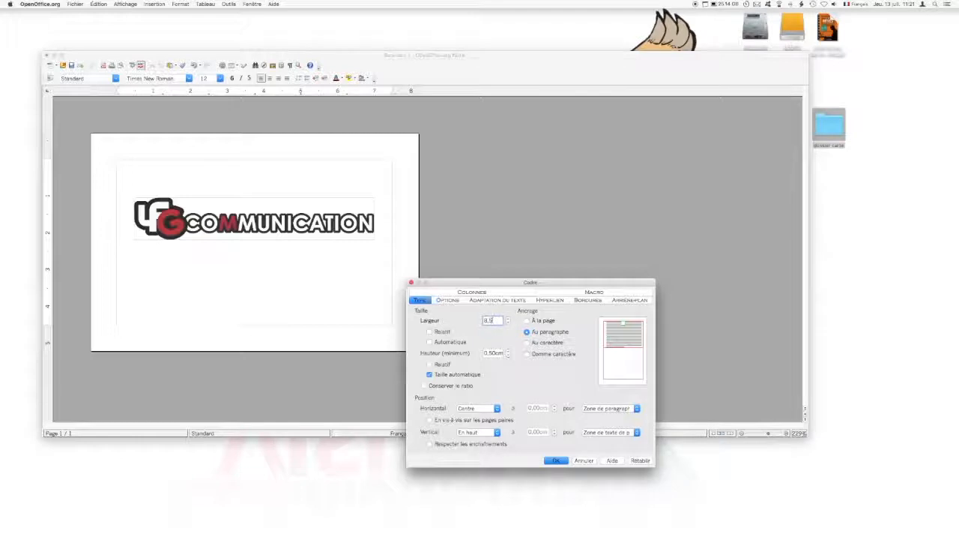
click(555, 460)
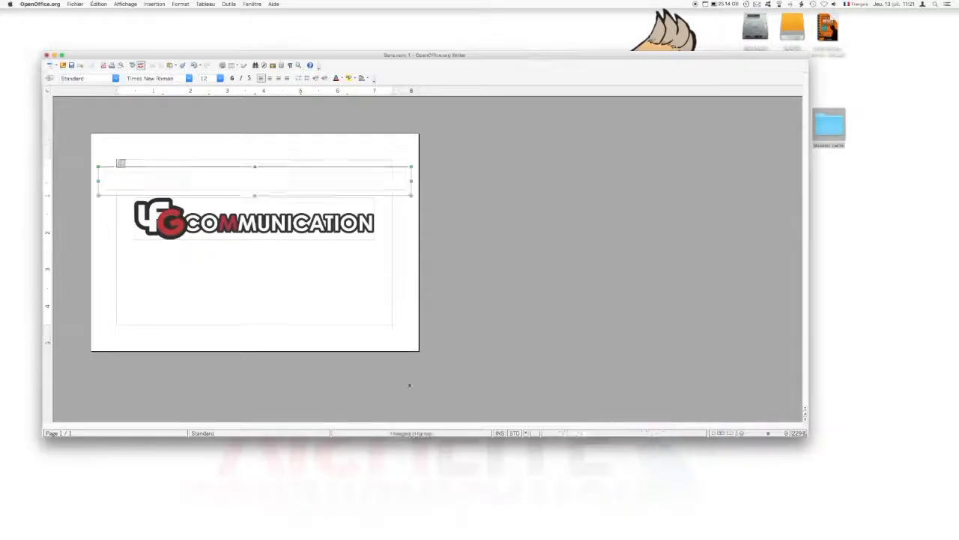
- Move the frame below the logo and set its border to none
drag(268, 248, 264, 248)
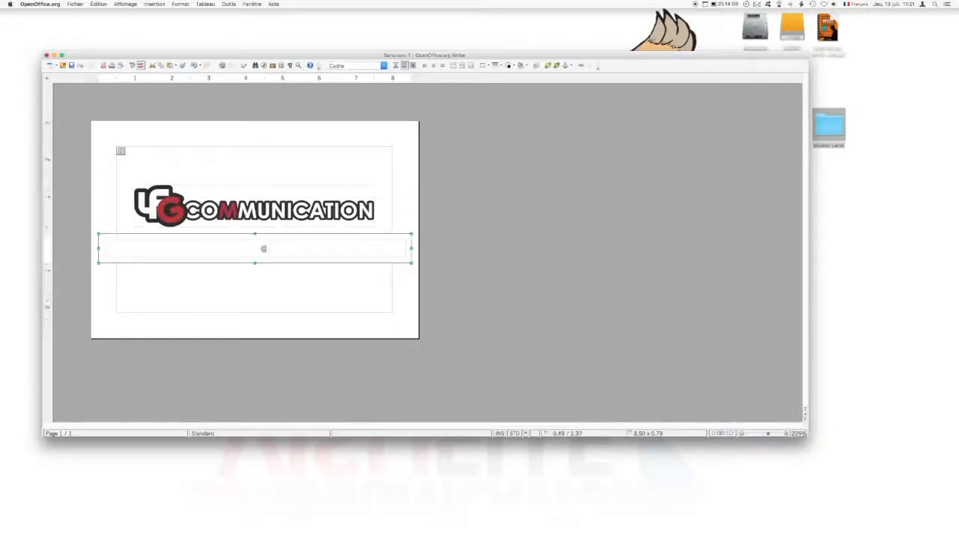
double_click(264, 248)
click(555, 458)
click(150, 253)
key(Escape)
double_click(144, 253)
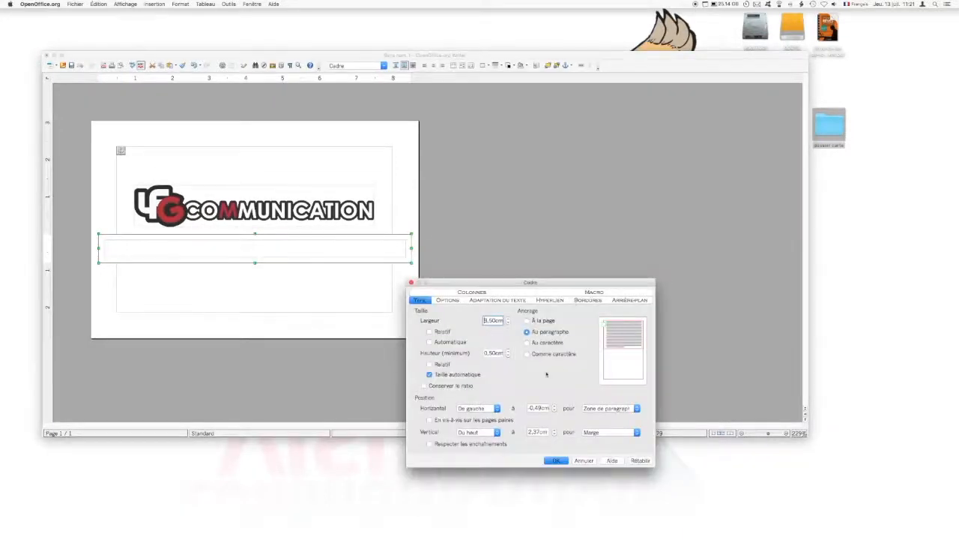
click(579, 300)
click(507, 330)
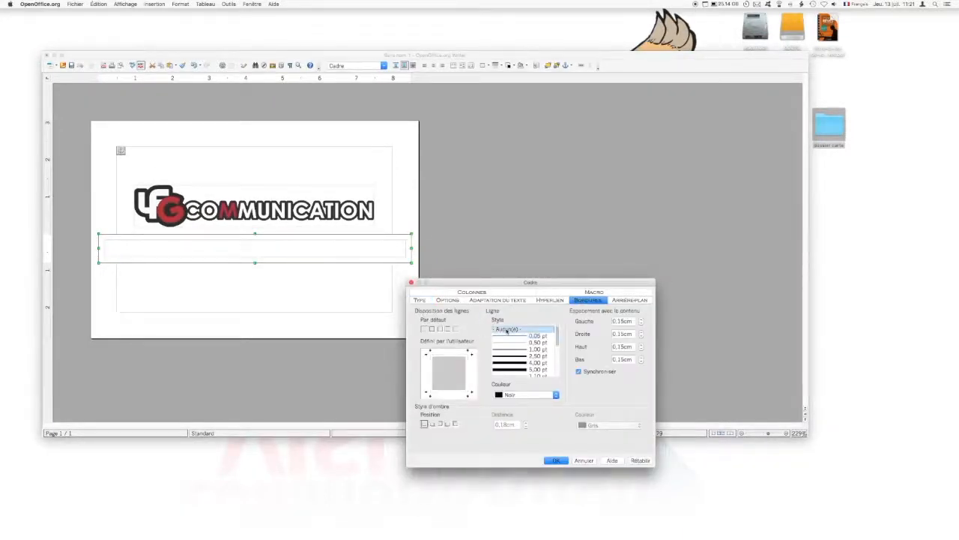
click(555, 459)
- Type the tagline 'Maitriser sa communication visuelle' into the frame
key(Escape)
click(137, 247)
text(Ma)
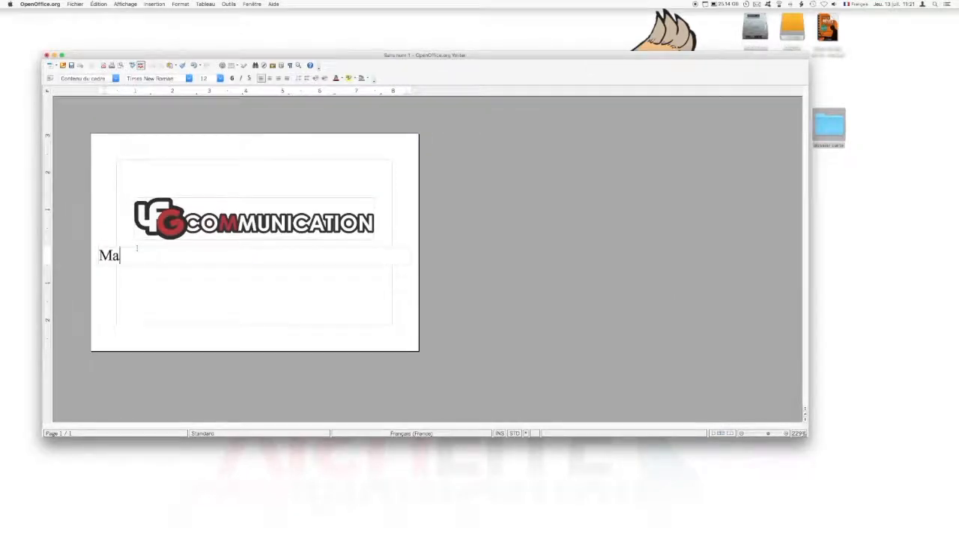
text(itriser sa communication visuelle)
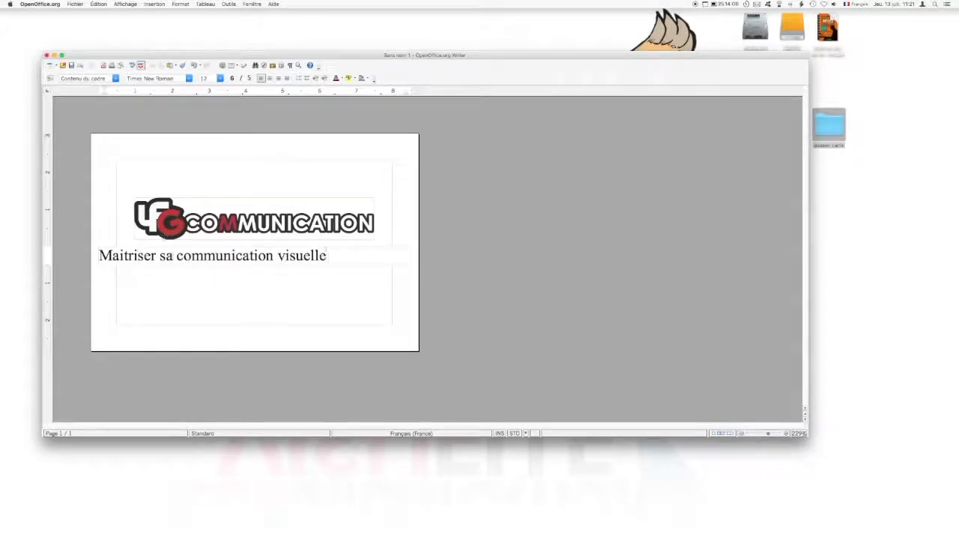
- Format the tagline as 8 pt Century Gothic and narrow its frame to about 5,99 cm
drag(327, 256, 99, 256)
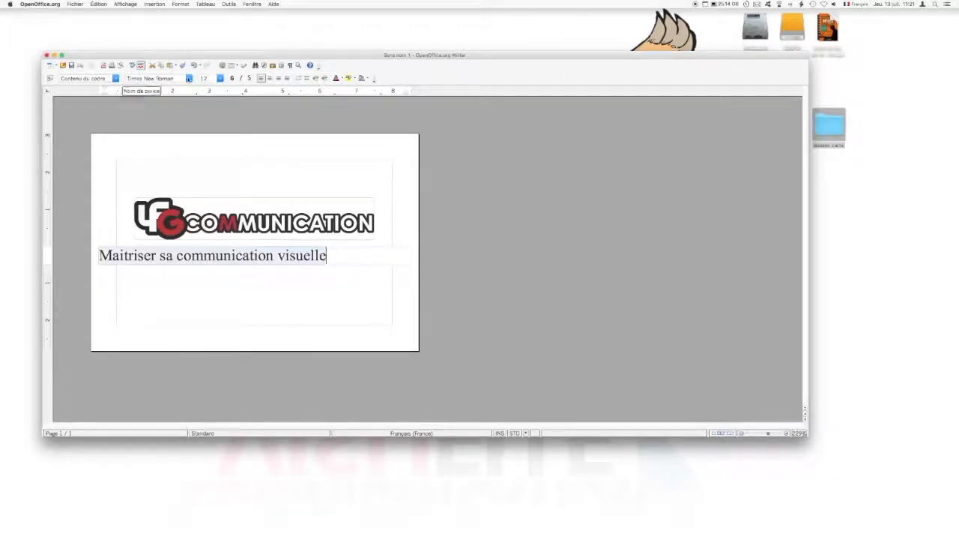
click(157, 78)
text(Century Gothic)
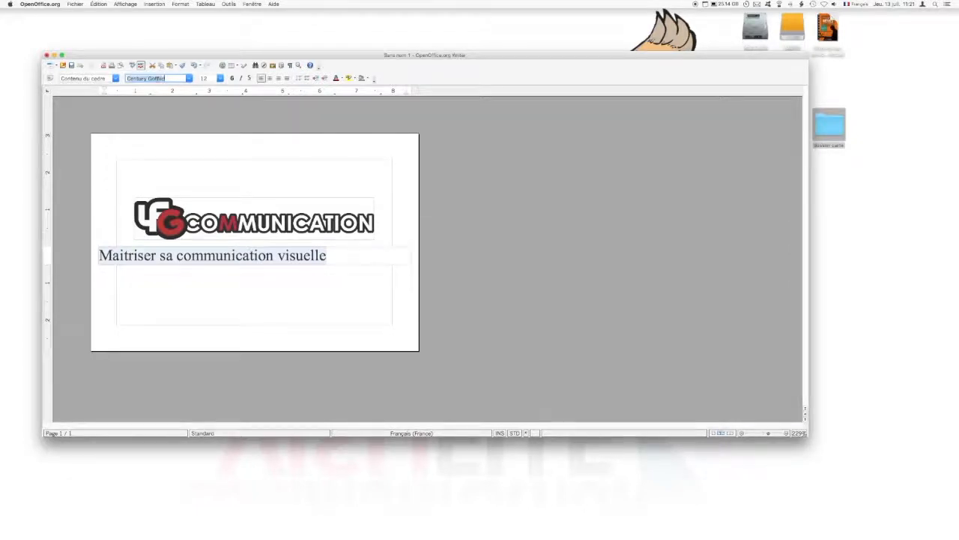
key(Return)
click(220, 78)
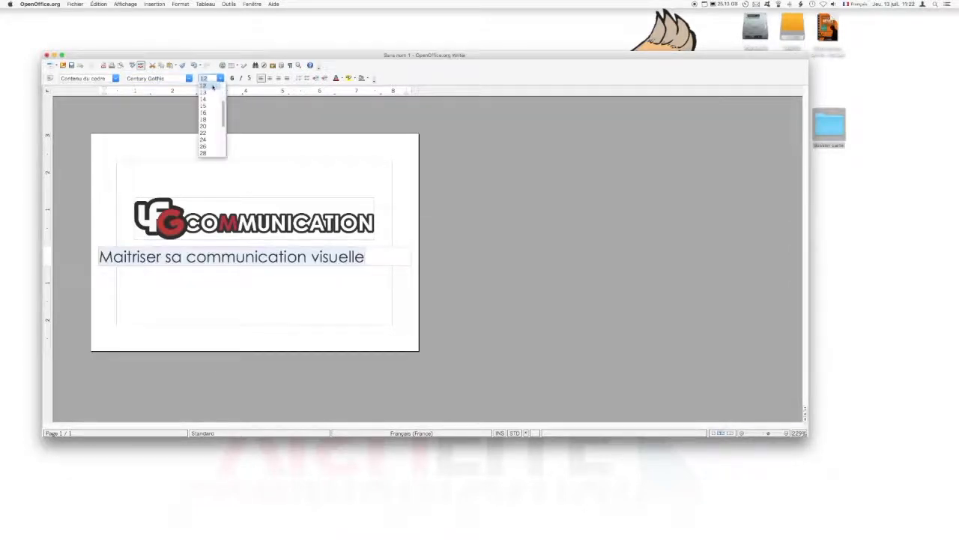
click(208, 93)
click(220, 78)
click(208, 100)
click(251, 116)
click(100, 248)
drag(411, 242, 312, 233)
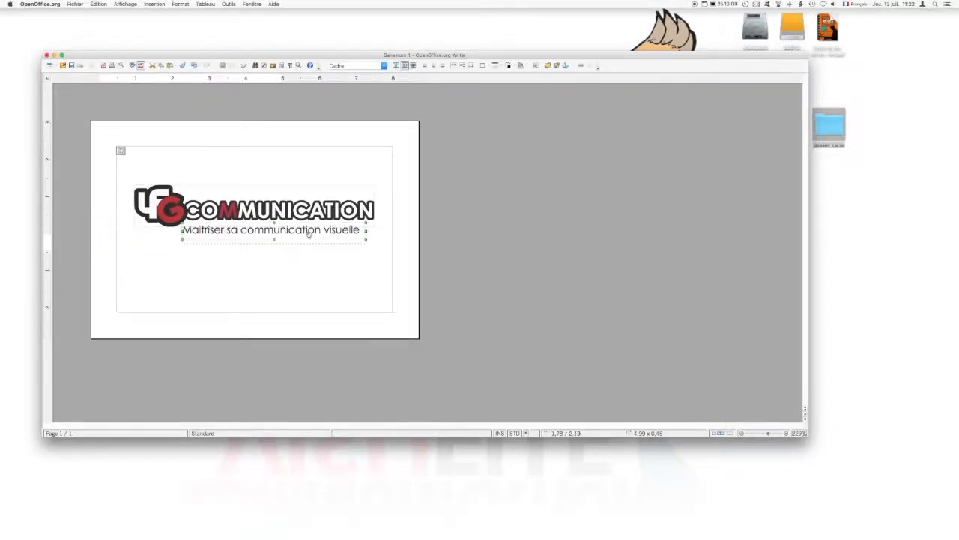
- Insert a frame with a red background and move it below the logo
click(473, 242)
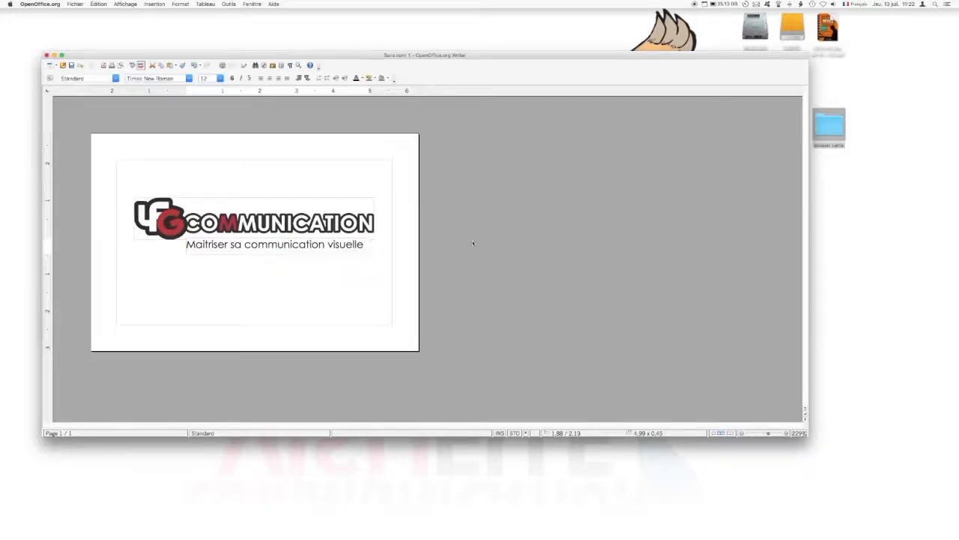
click(154, 4)
click(229, 155)
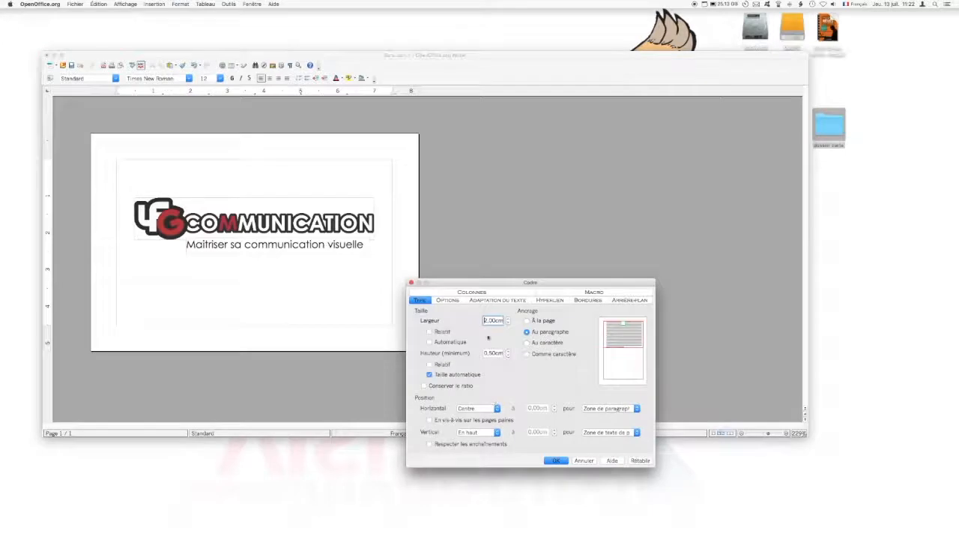
double_click(494, 320)
click(588, 299)
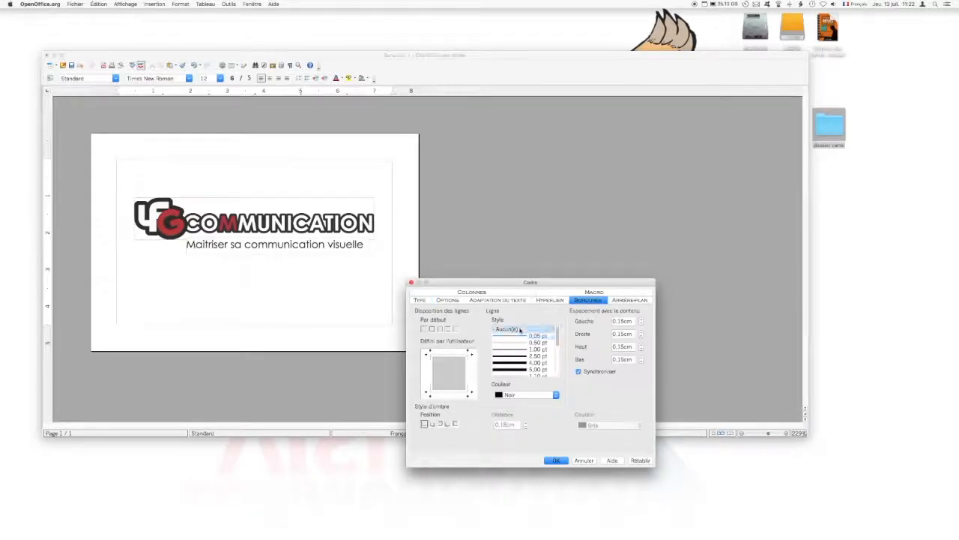
click(623, 300)
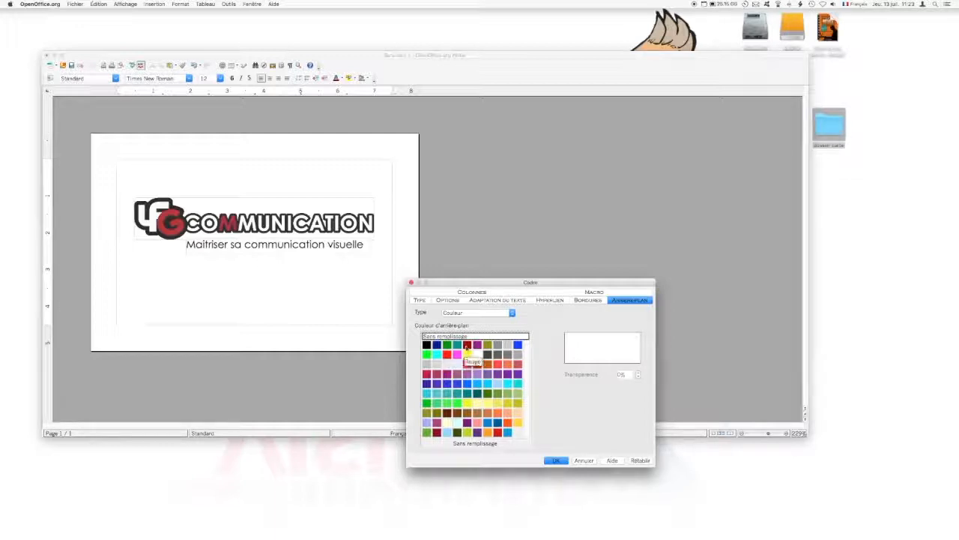
click(474, 313)
click(474, 320)
click(467, 344)
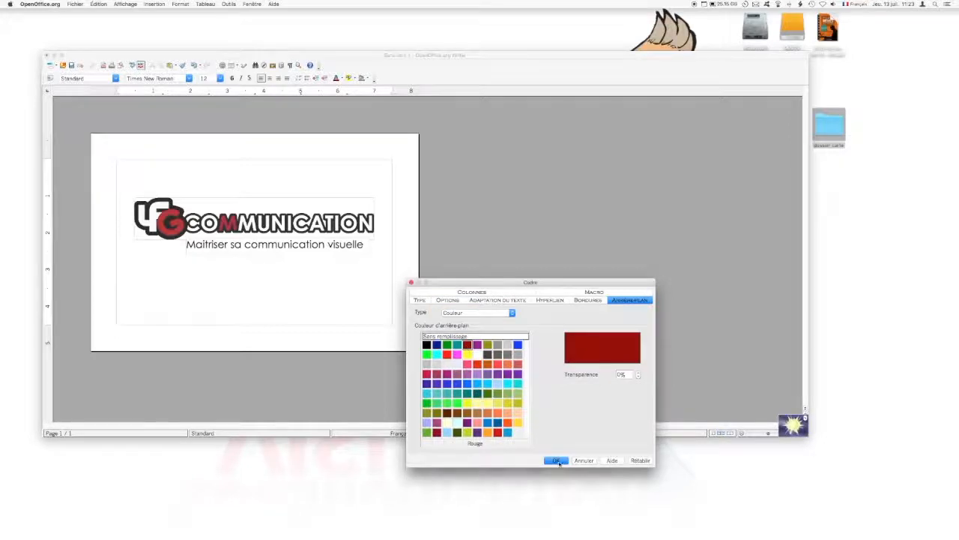
click(558, 461)
drag(255, 162, 255, 339)
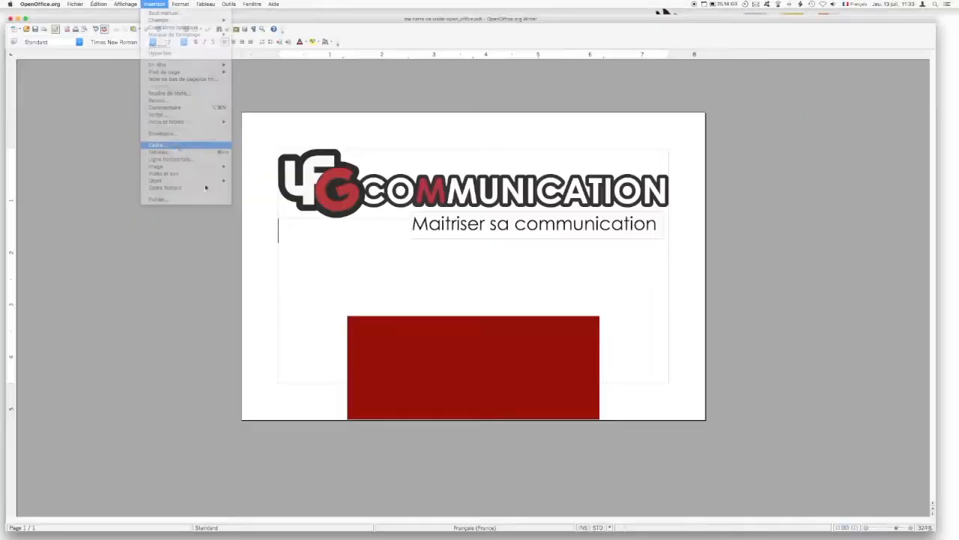
- Insert a white frame and fit it inside the red block, about 4,50 × 1,91 cm
click(205, 185)
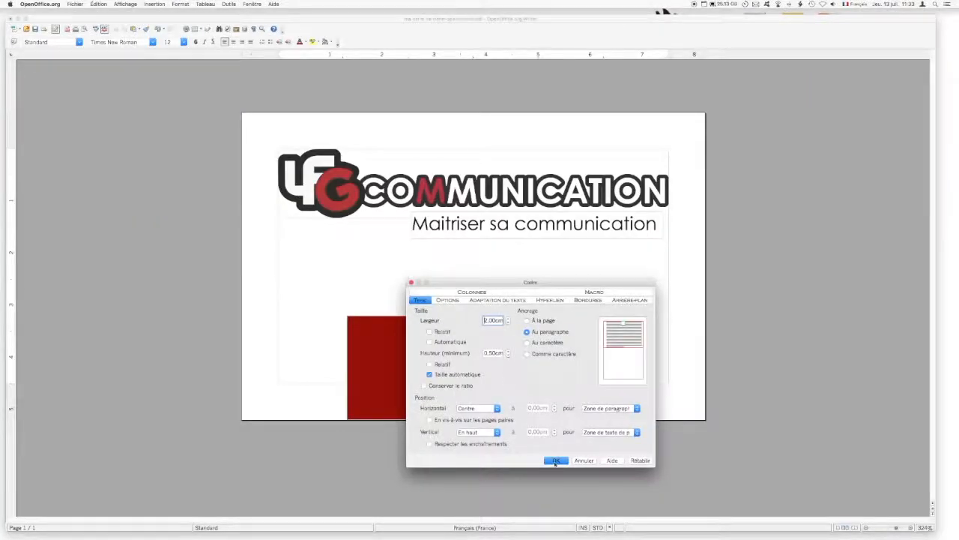
click(555, 462)
drag(466, 180, 385, 336)
drag(459, 354, 586, 407)
drag(354, 313, 349, 305)
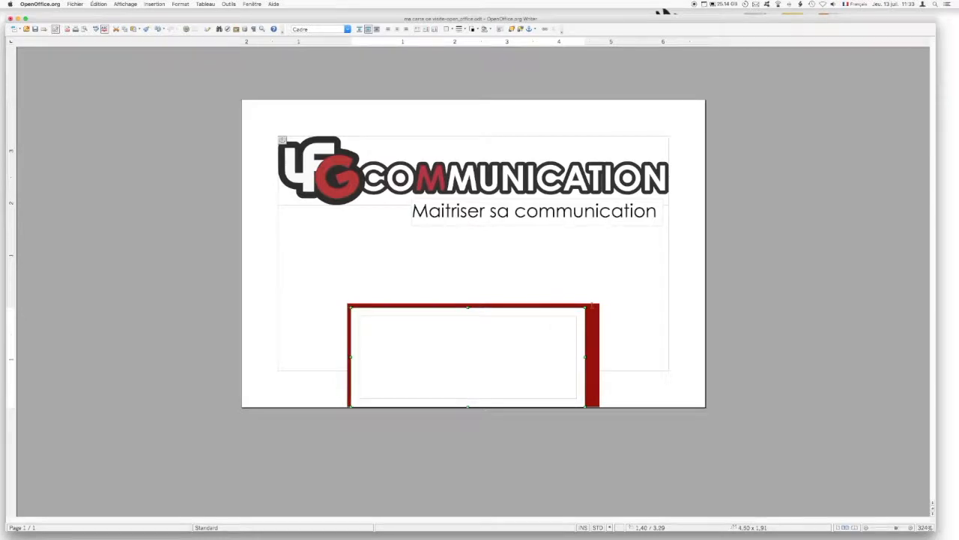
- Type the business's street address and town in the white frame, set in Century Gothic
click(397, 338)
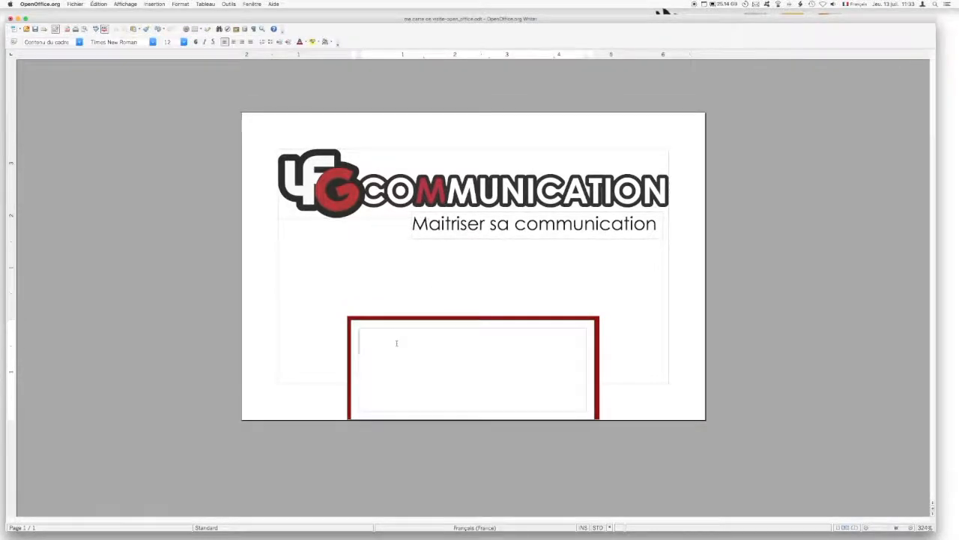
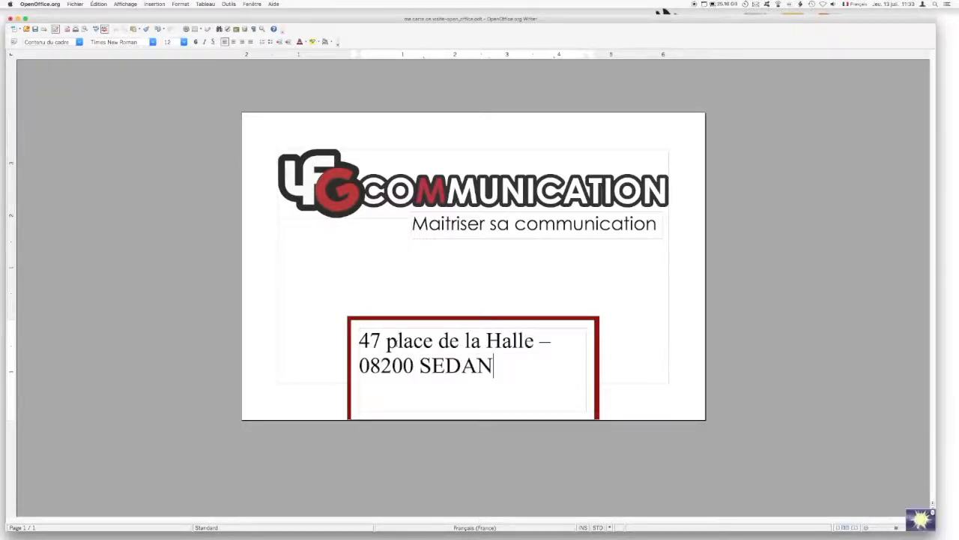
key(super+a)
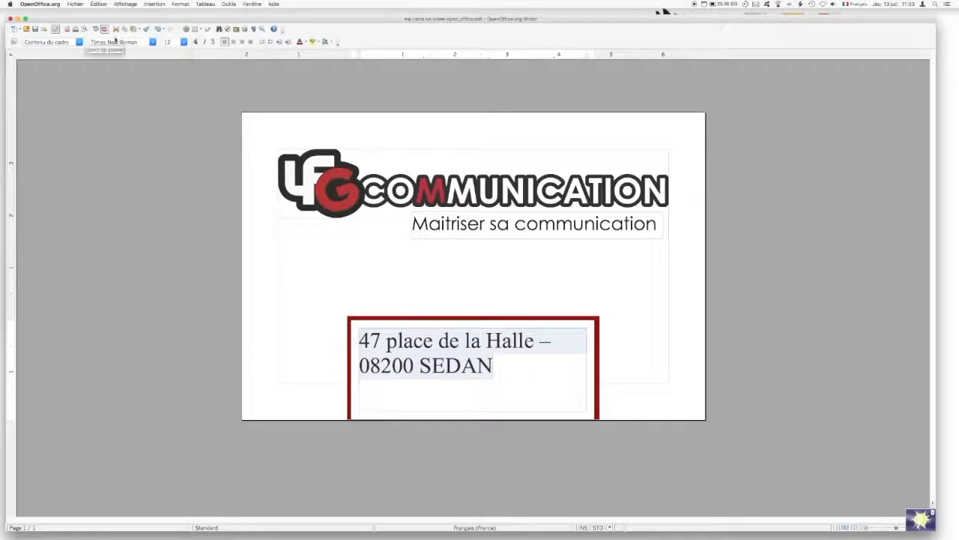
text(Century Gothic)
key(Return)
- Reduce the address to size 7 so it fits one line, then select its frame
click(168, 42)
text(10)
key(Return)
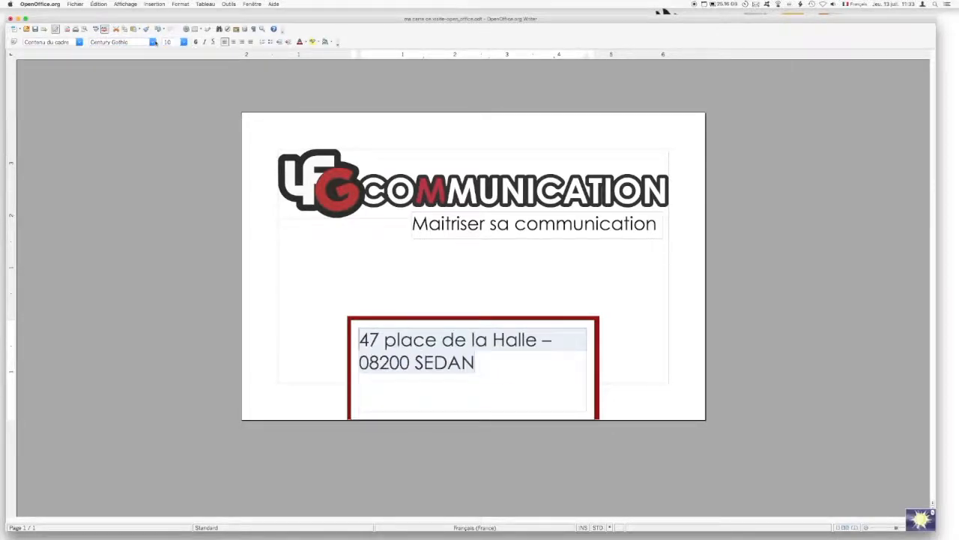
click(168, 42)
text(8)
key(Return)
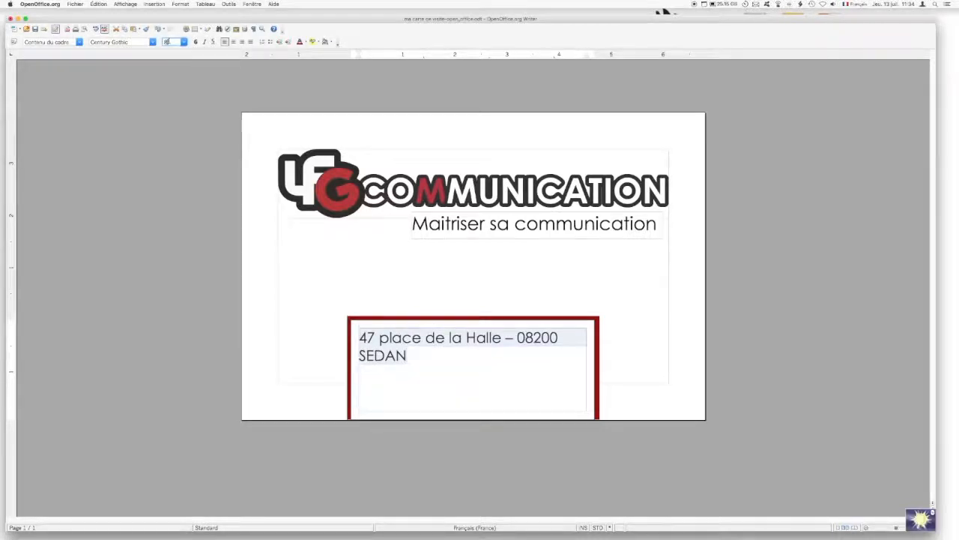
click(168, 42)
text(7)
key(Return)
click(292, 247)
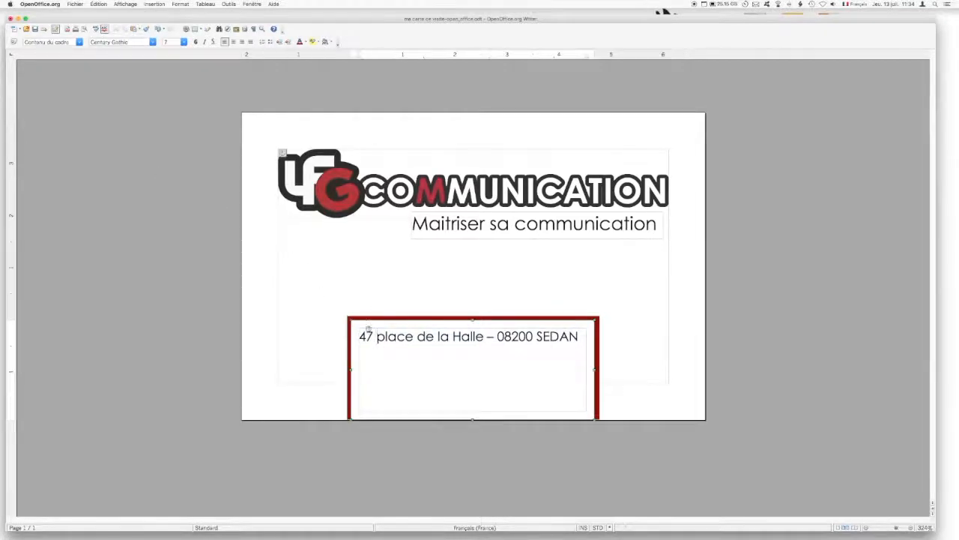
click(363, 331)
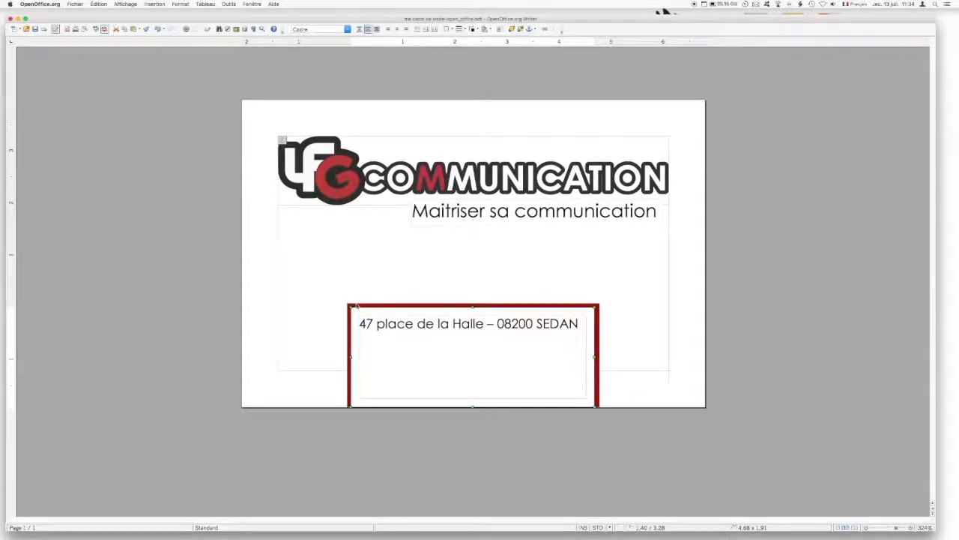
- Give the address frame a dark red background
double_click(389, 323)
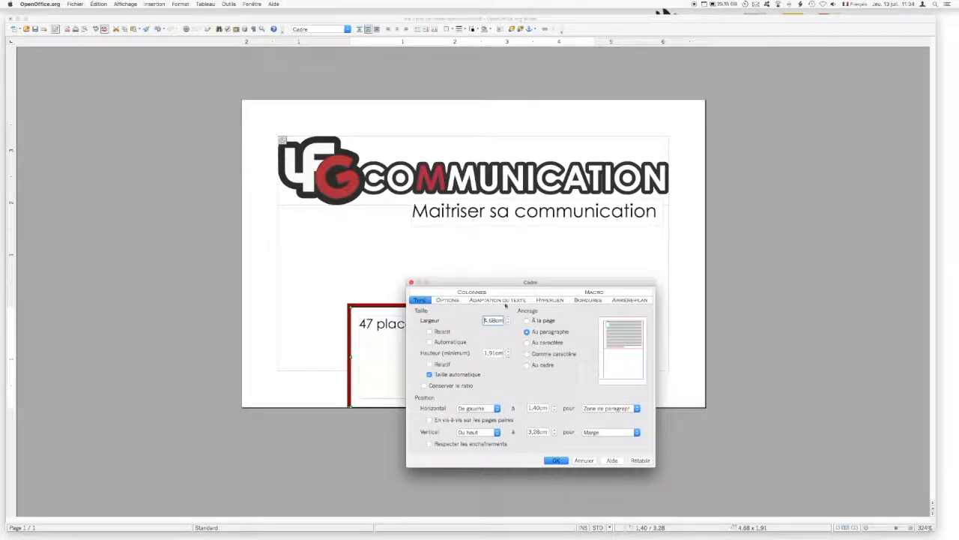
click(630, 299)
click(457, 335)
key(Return)
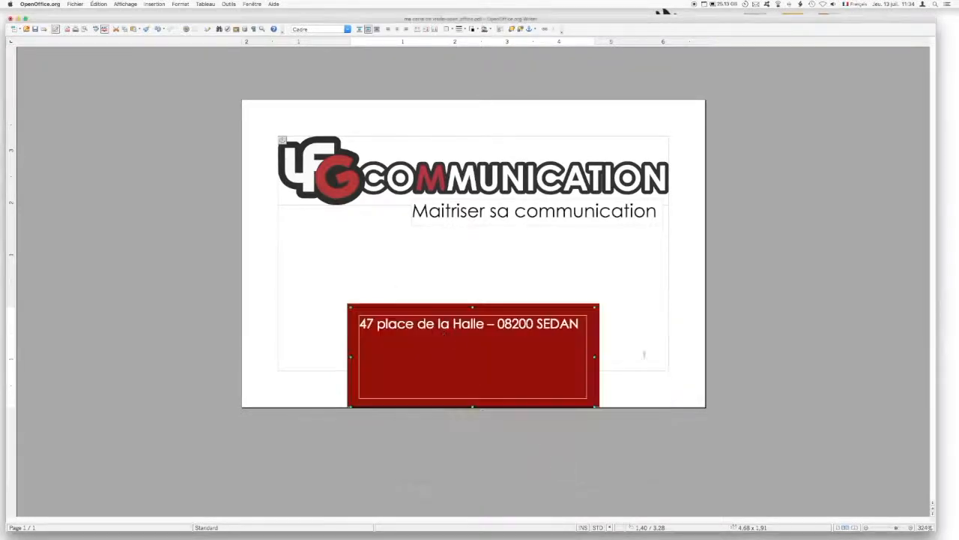
click(318, 330)
- Add the phone number below the address, centre both lines, and make the number 10 pt bold
click(402, 379)
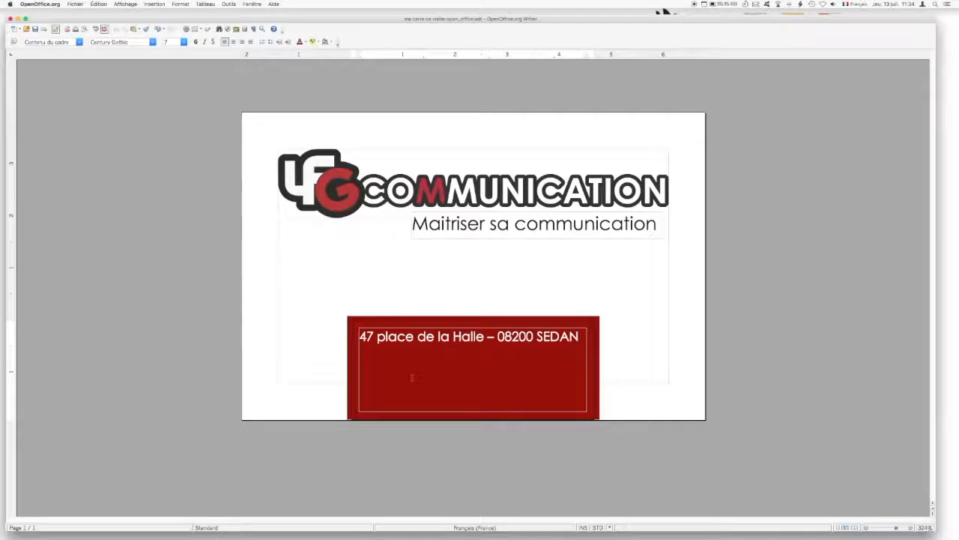
key(Return)
key(super+a)
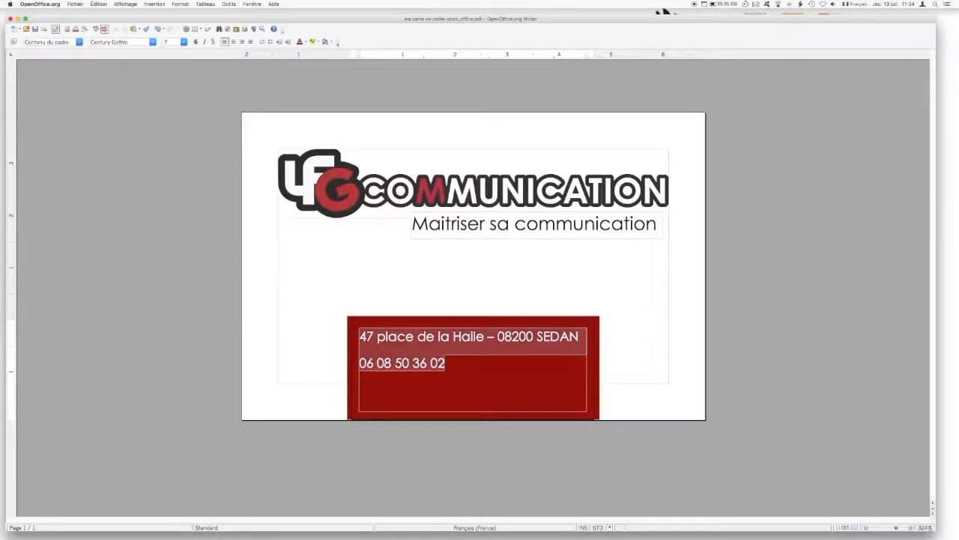
click(234, 43)
drag(429, 363, 517, 363)
click(183, 42)
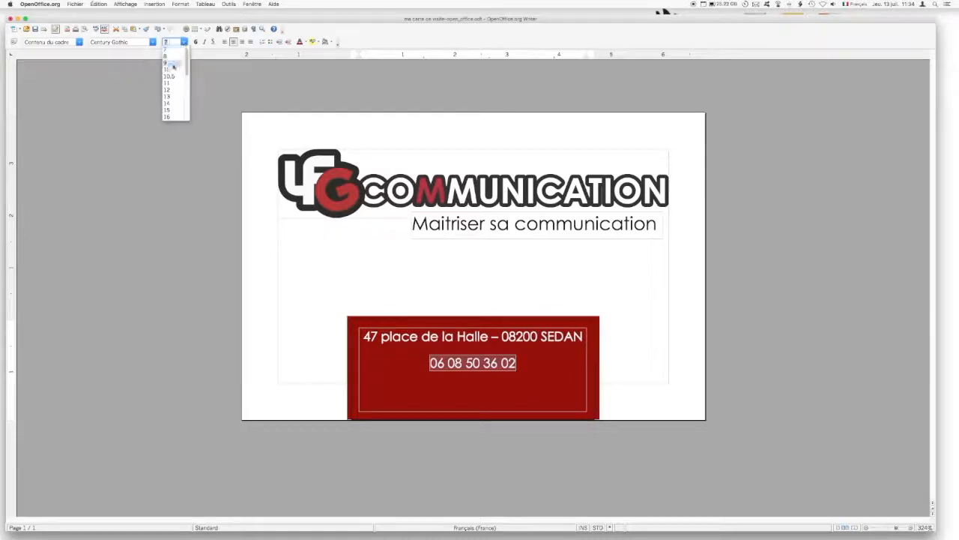
click(174, 67)
click(196, 43)
click(60, 132)
- Change the red frame's border to a thin line
click(380, 327)
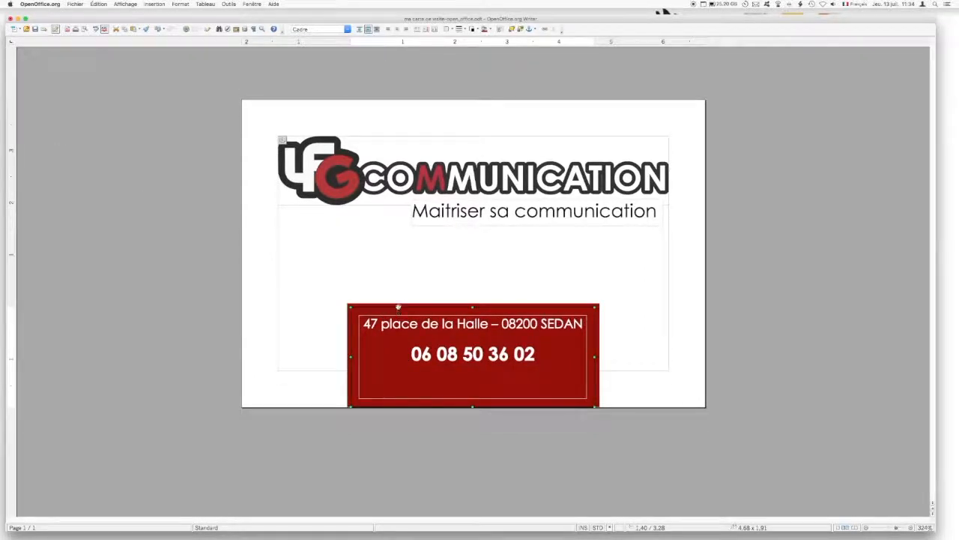
double_click(397, 307)
click(587, 299)
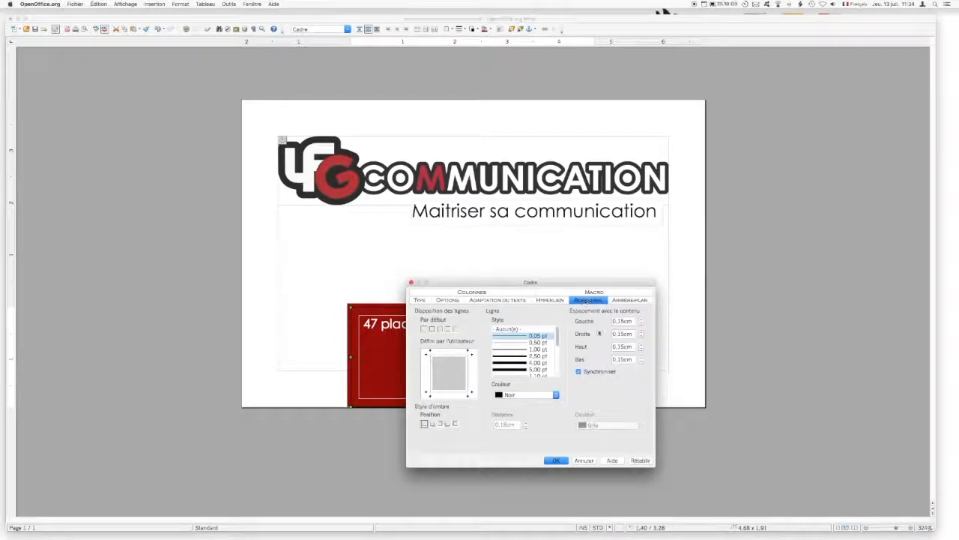
click(519, 335)
click(556, 460)
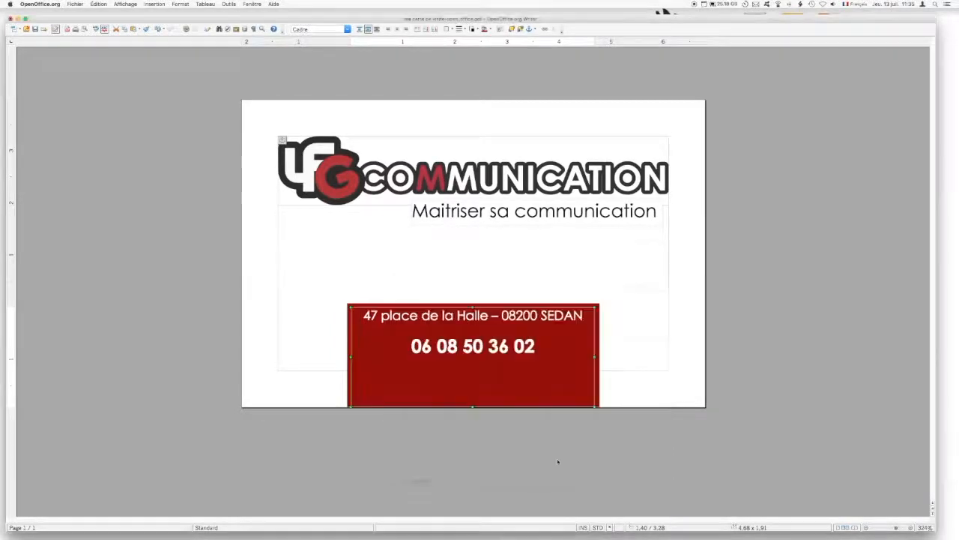
click(238, 306)
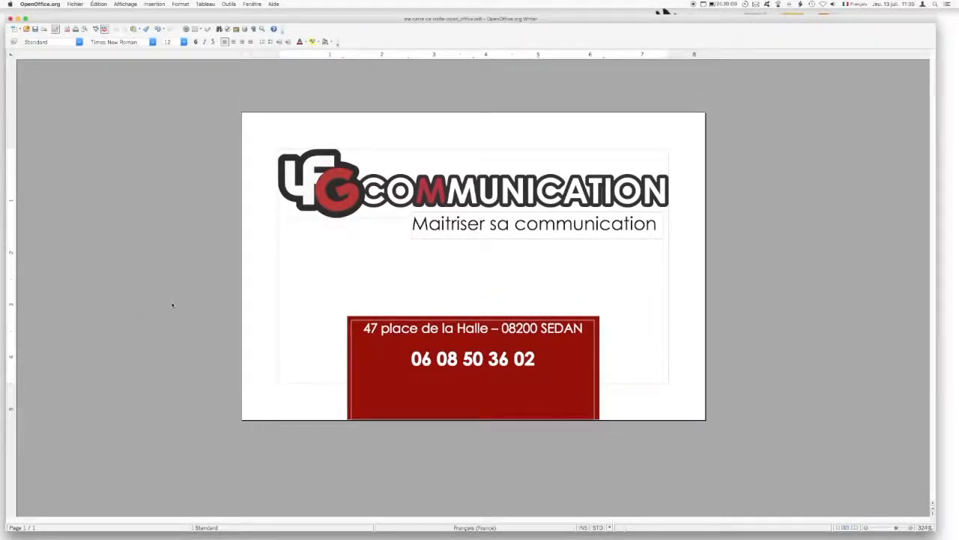
- Drag the tagline frame and the logo down by about the same amount, nearer the red block
click(390, 180)
click(520, 216)
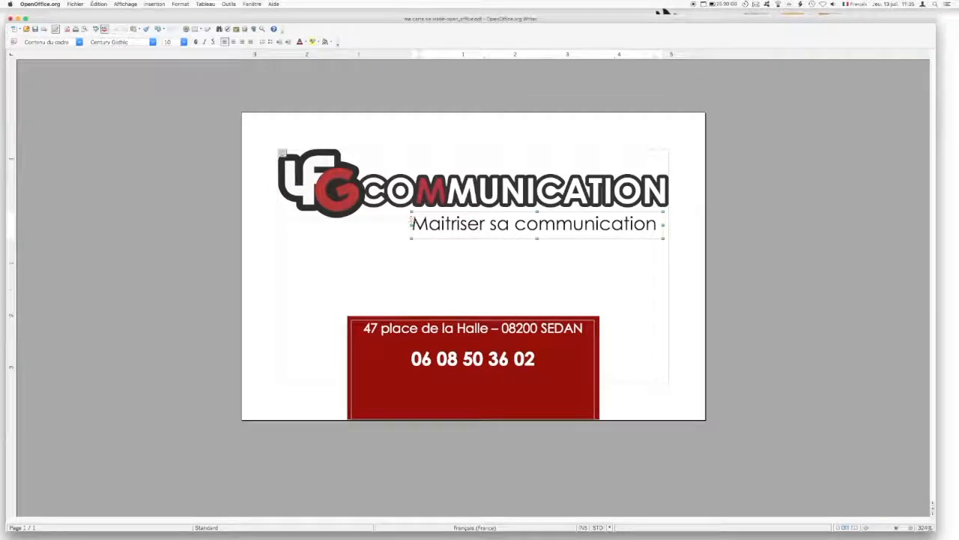
click(422, 226)
drag(422, 227, 422, 260)
click(429, 178)
drag(429, 179, 429, 212)
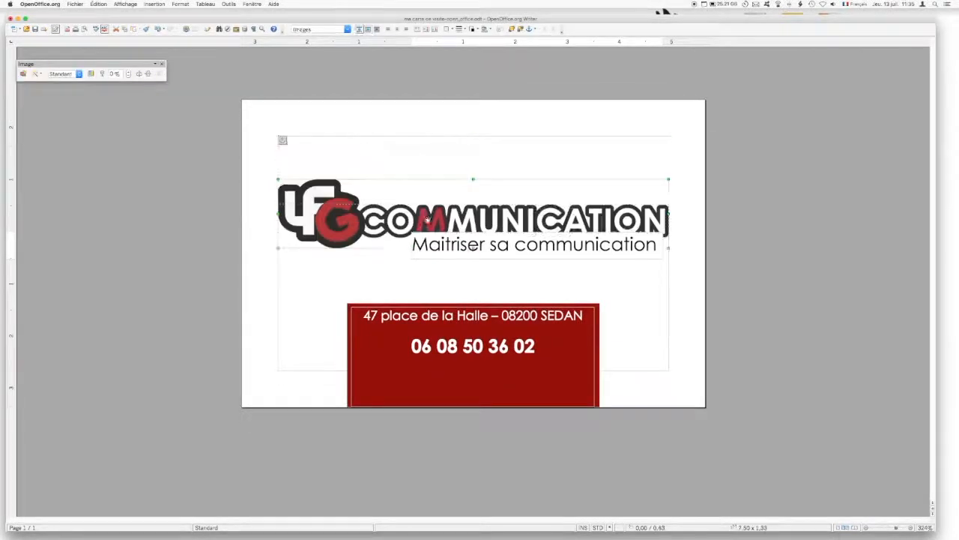
click(113, 188)
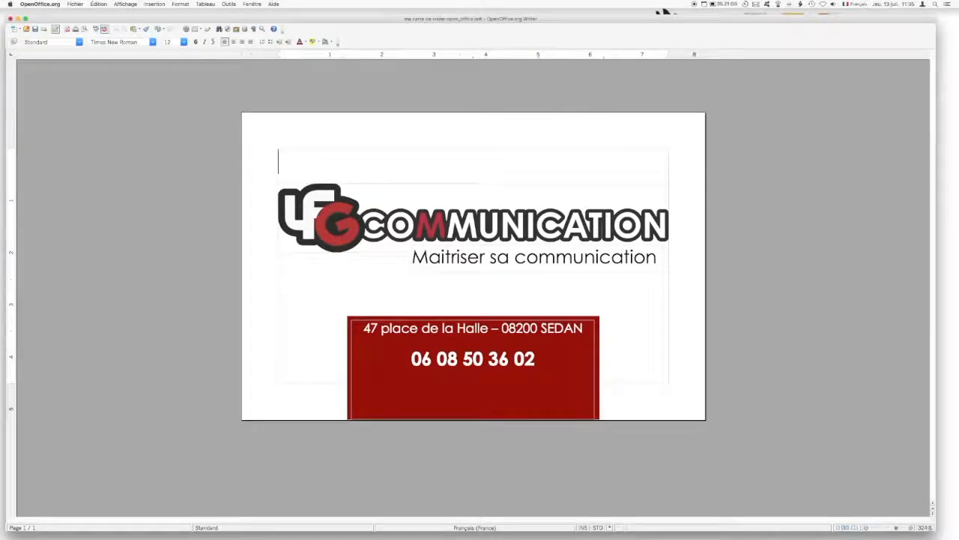
triple_click(474, 359)
click(417, 360)
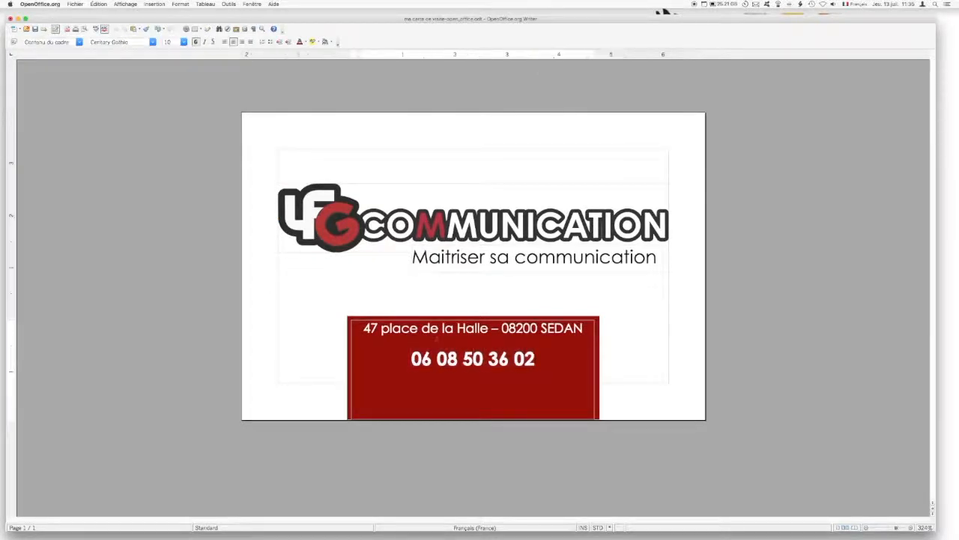
click(91, 153)
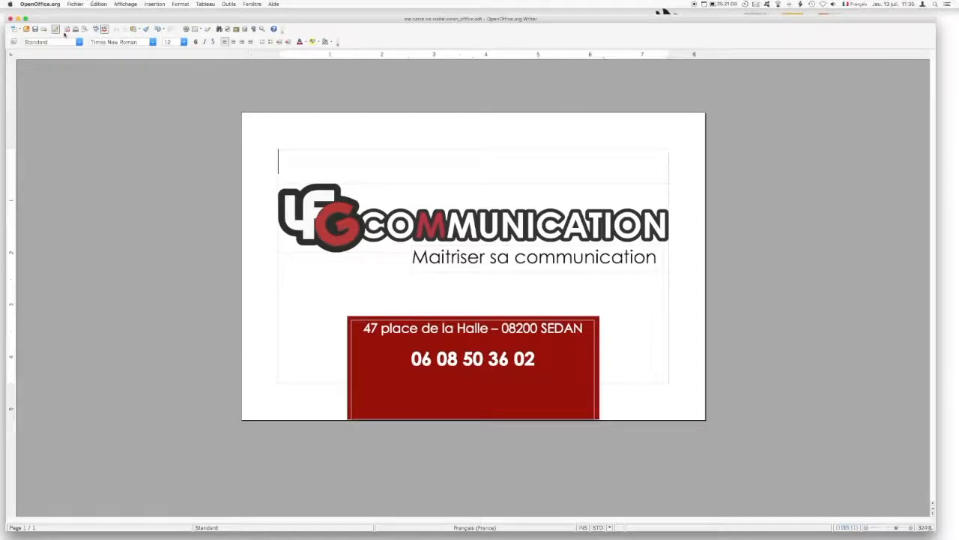
click(74, 4)
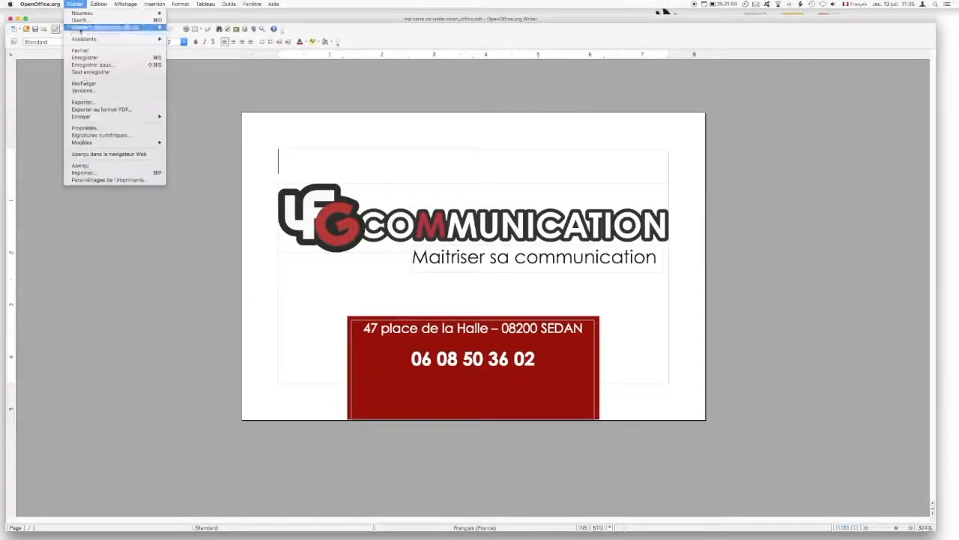
- Export the card as PDF 'ma carte de visite-open_office.pdf' with default PDF options
click(106, 102)
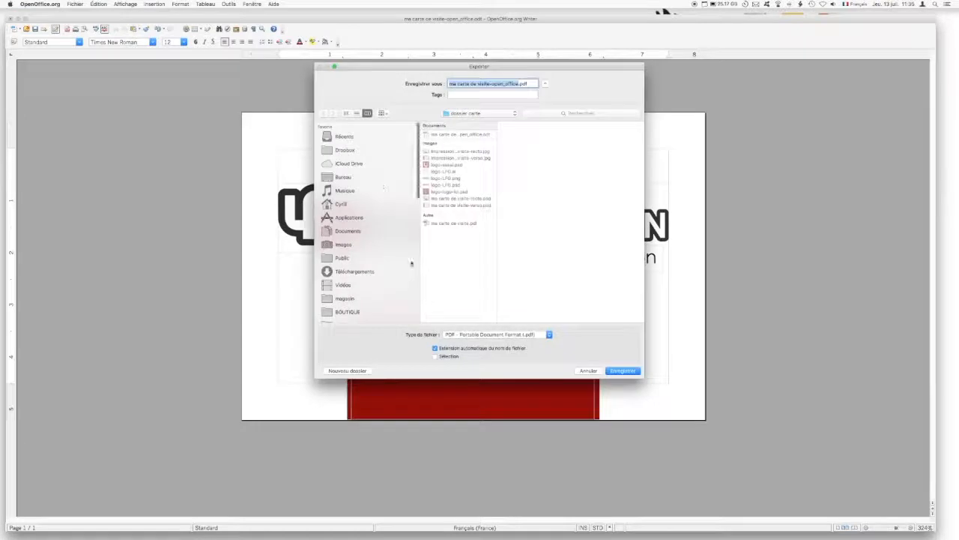
click(520, 339)
click(577, 337)
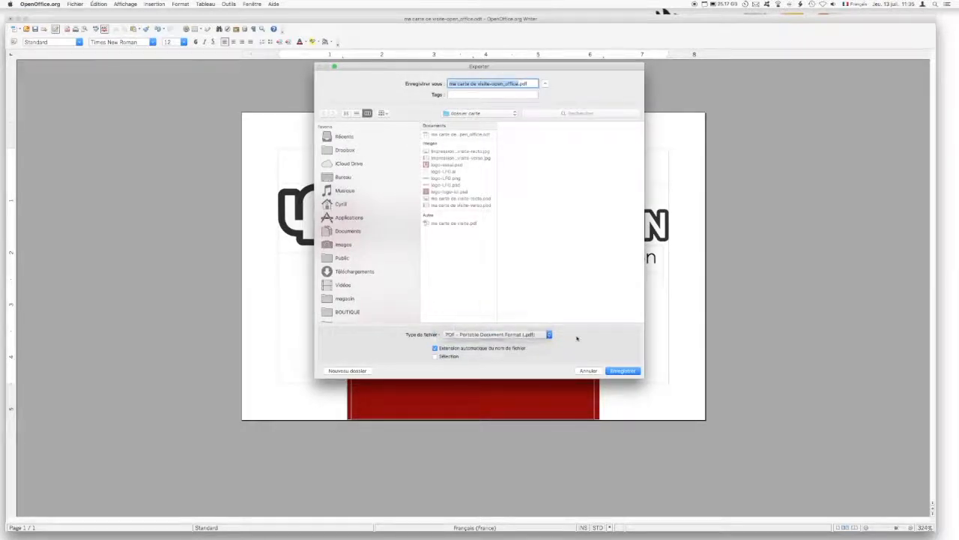
click(639, 370)
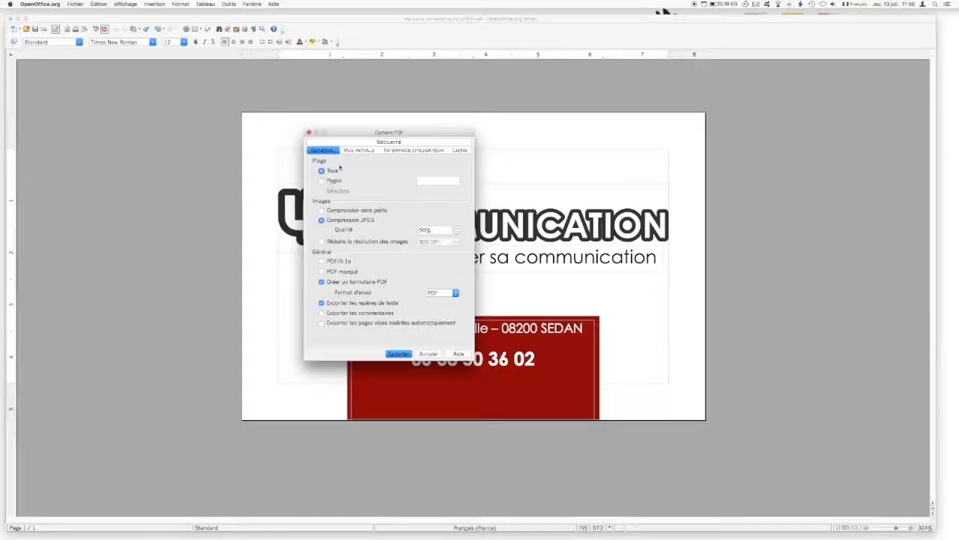
click(398, 354)
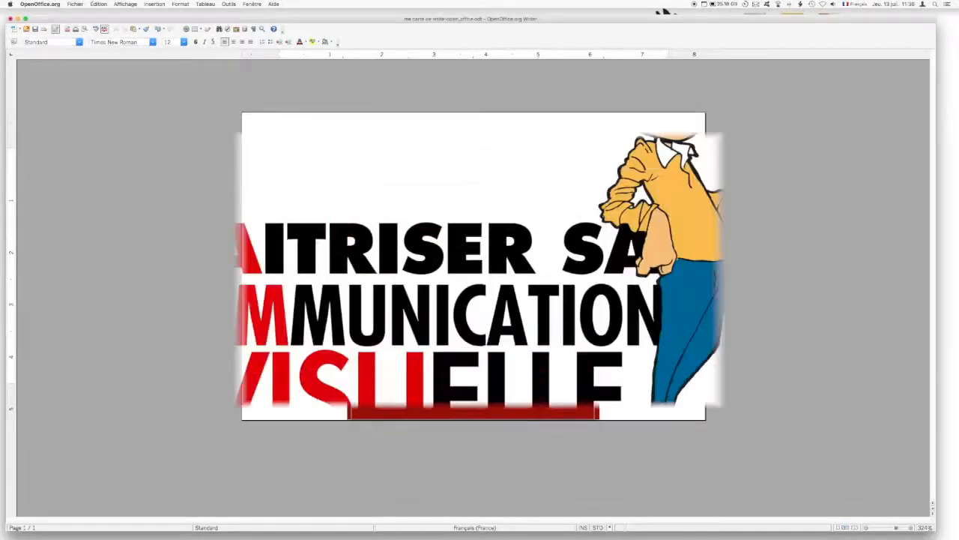